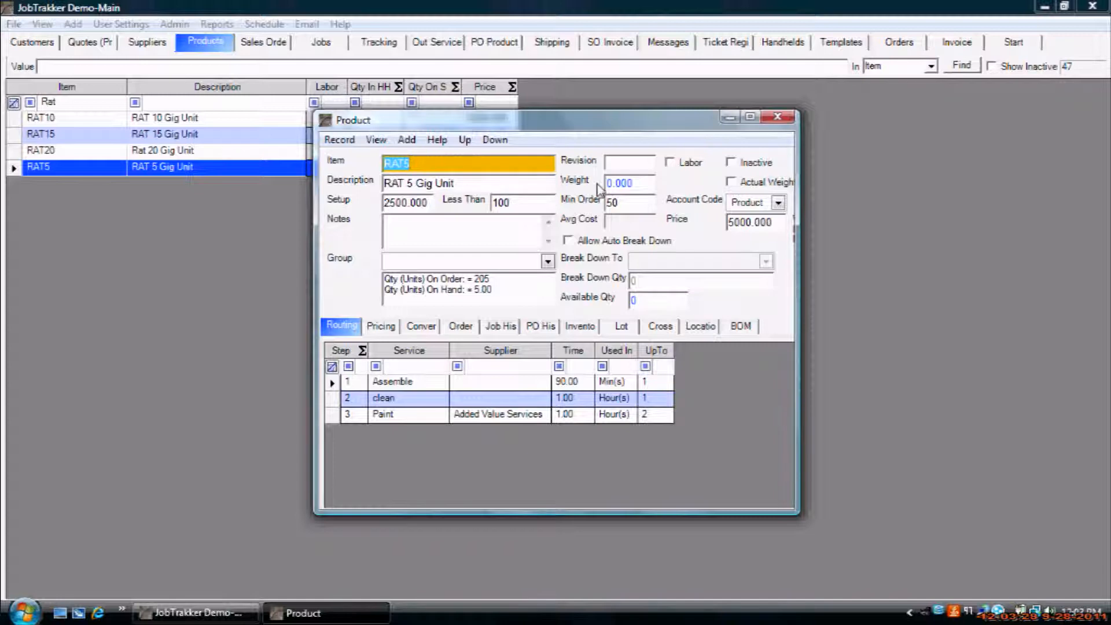
- Flag the RAT5 product as having an actual weight and set its weight to 6500
{"action": "left_click", "coordinate": [741, 184]}
{"action": "left_click", "coordinate": [642, 185]}
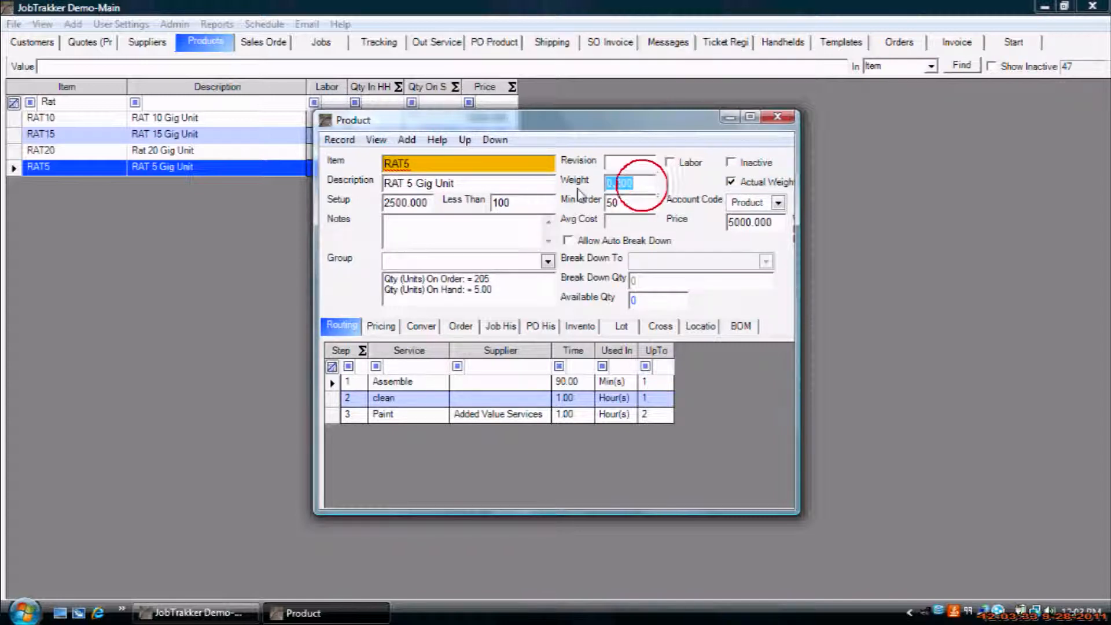
{"action": "type", "text": "6500"}
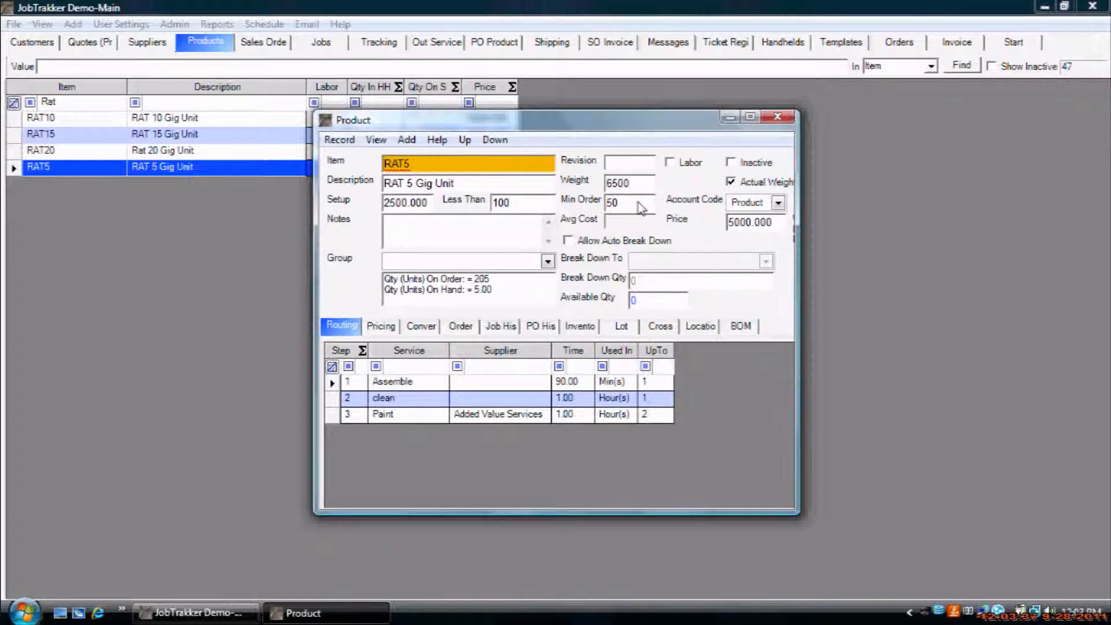
{"action": "left_click", "coordinate": [734, 182]}
{"action": "left_click", "coordinate": [743, 182]}
- Review the RAT5 product's labor flag, setup threshold, minimum order and account code
{"action": "left_click", "coordinate": [685, 164]}
{"action": "left_click", "coordinate": [684, 165]}
{"action": "left_click", "coordinate": [507, 204]}
{"action": "left_click", "coordinate": [641, 201]}
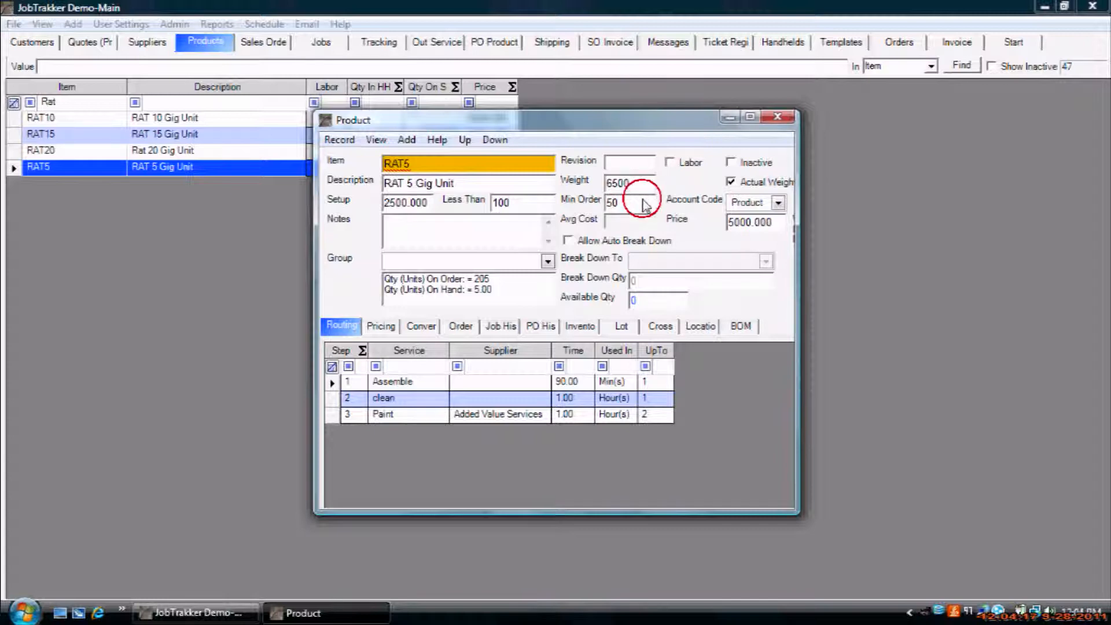
{"action": "left_click", "coordinate": [778, 203]}
{"action": "left_click", "coordinate": [777, 203]}
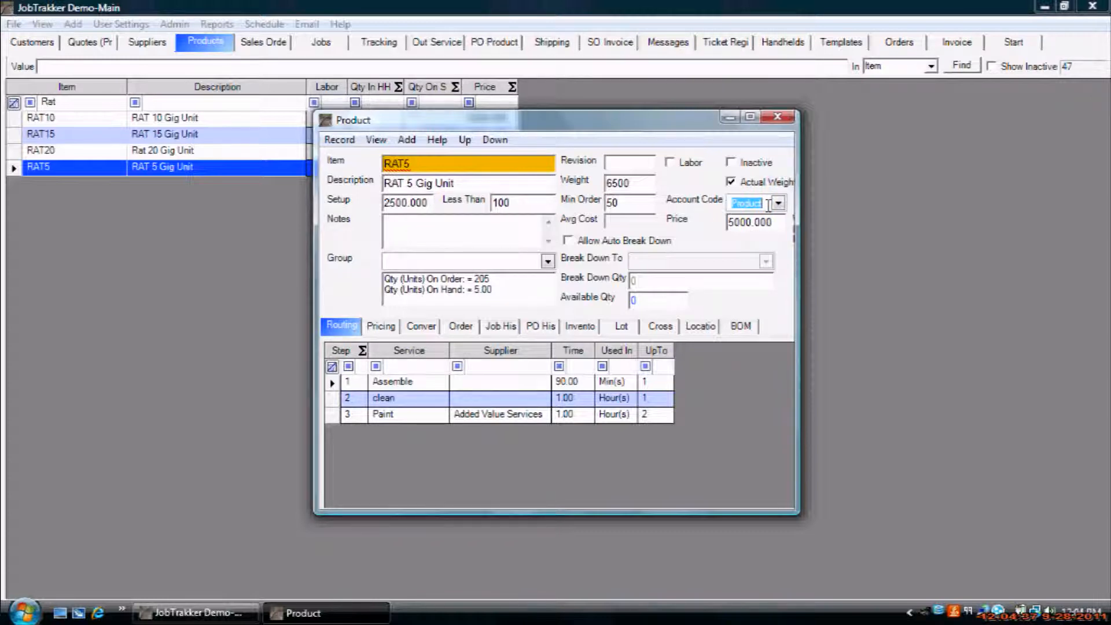
- Examine the product's notes, price, on-order and on-hand quantities, and the clean and Paint rows of its routing
{"action": "left_click", "coordinate": [463, 237]}
{"action": "left_click", "coordinate": [772, 230]}
{"action": "left_click", "coordinate": [498, 279]}
{"action": "left_click", "coordinate": [503, 290]}
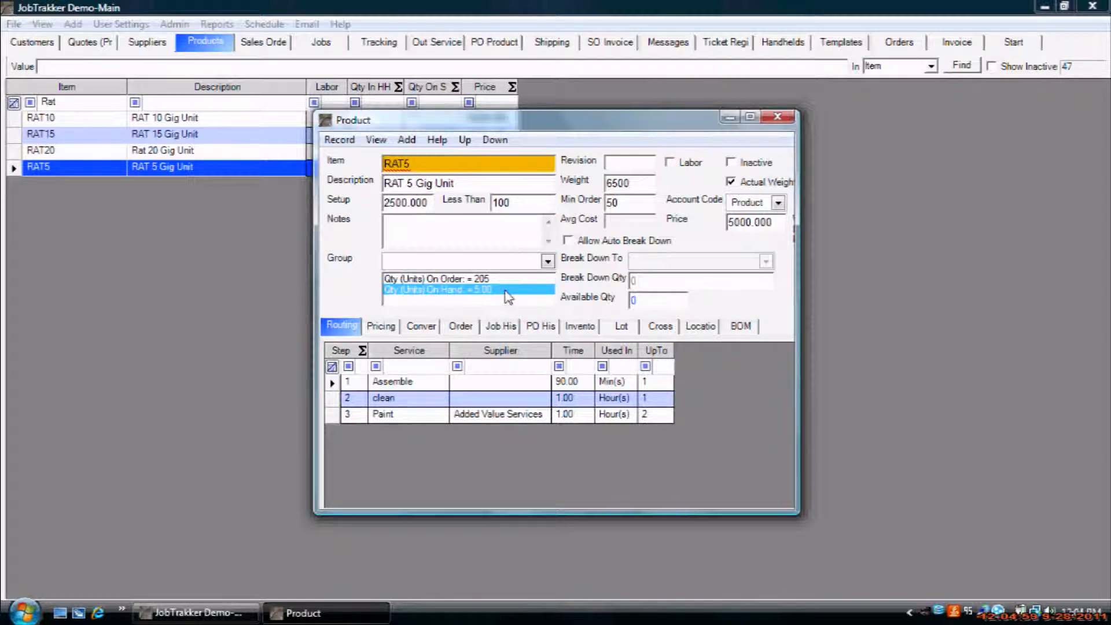
{"action": "left_click", "coordinate": [505, 290]}
{"action": "left_click", "coordinate": [334, 399]}
{"action": "left_click", "coordinate": [333, 414]}
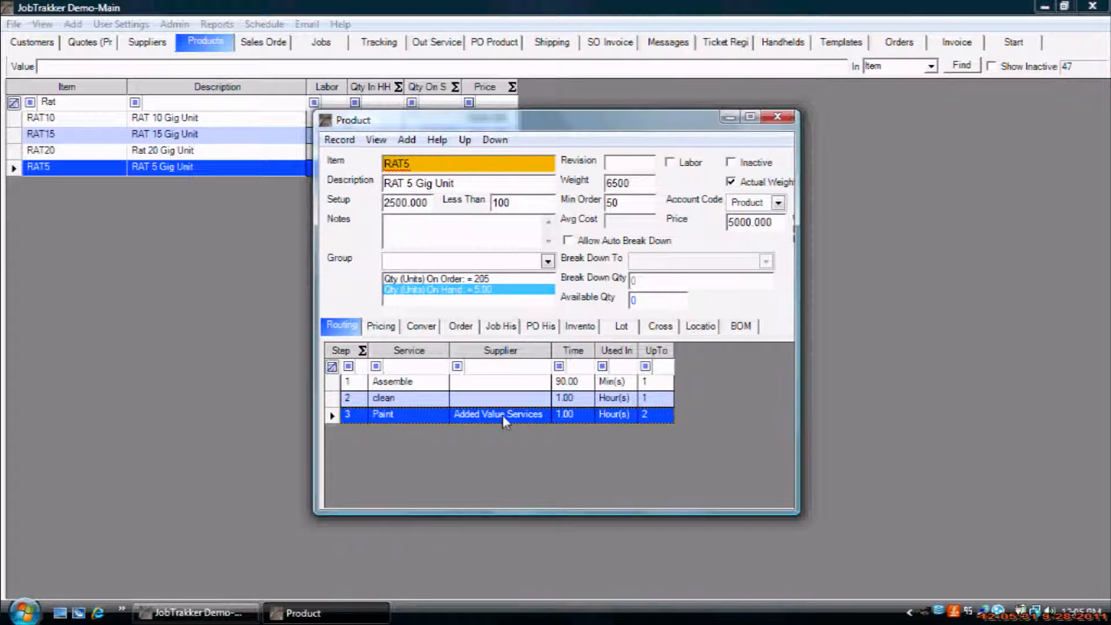
- Open the Assemble routing step and browse forward through the routing records and back to it
{"action": "double_click", "coordinate": [334, 385]}
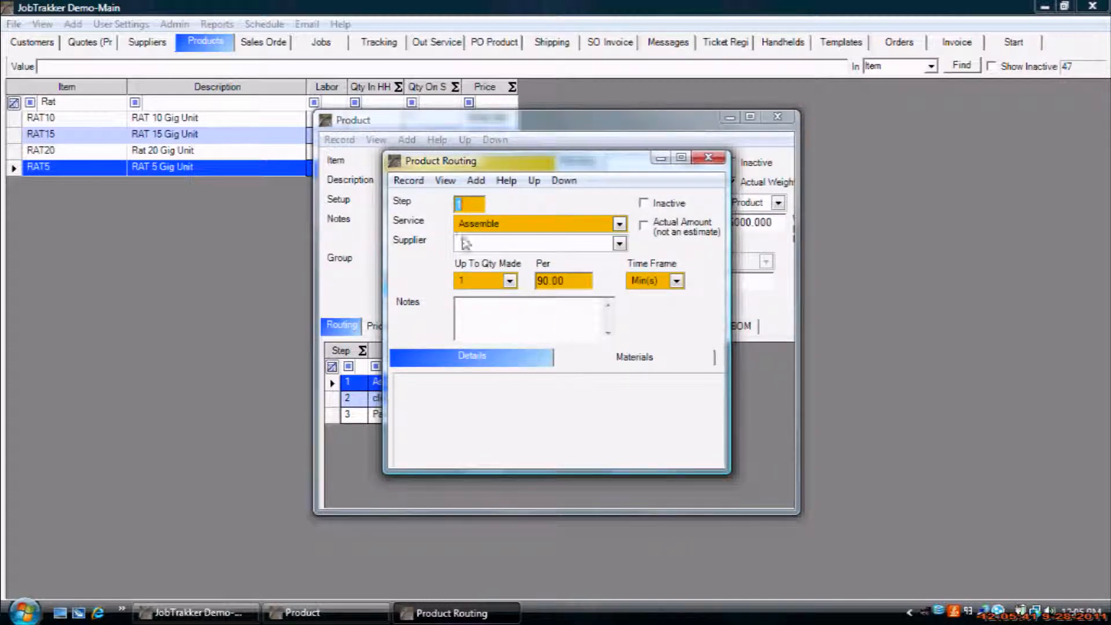
{"action": "left_click", "coordinate": [560, 181]}
{"action": "left_click", "coordinate": [560, 181]}
{"action": "left_click", "coordinate": [528, 181]}
{"action": "left_click", "coordinate": [528, 181]}
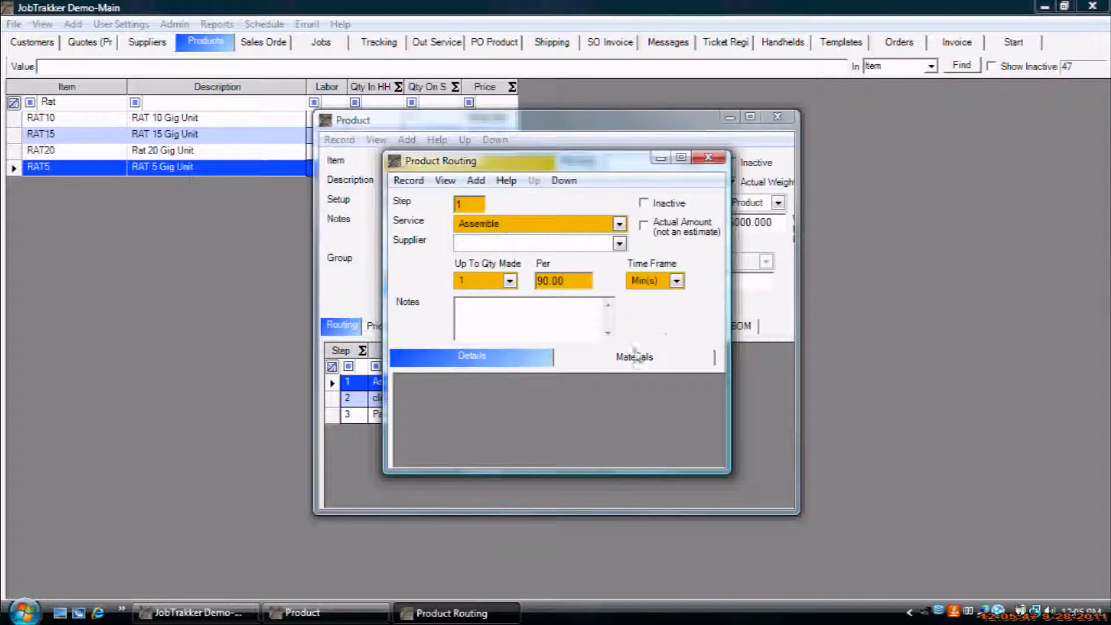
- Review the Assemble step's materials, quantity made, time per quantity, available time frames and notes
{"action": "left_click", "coordinate": [586, 356]}
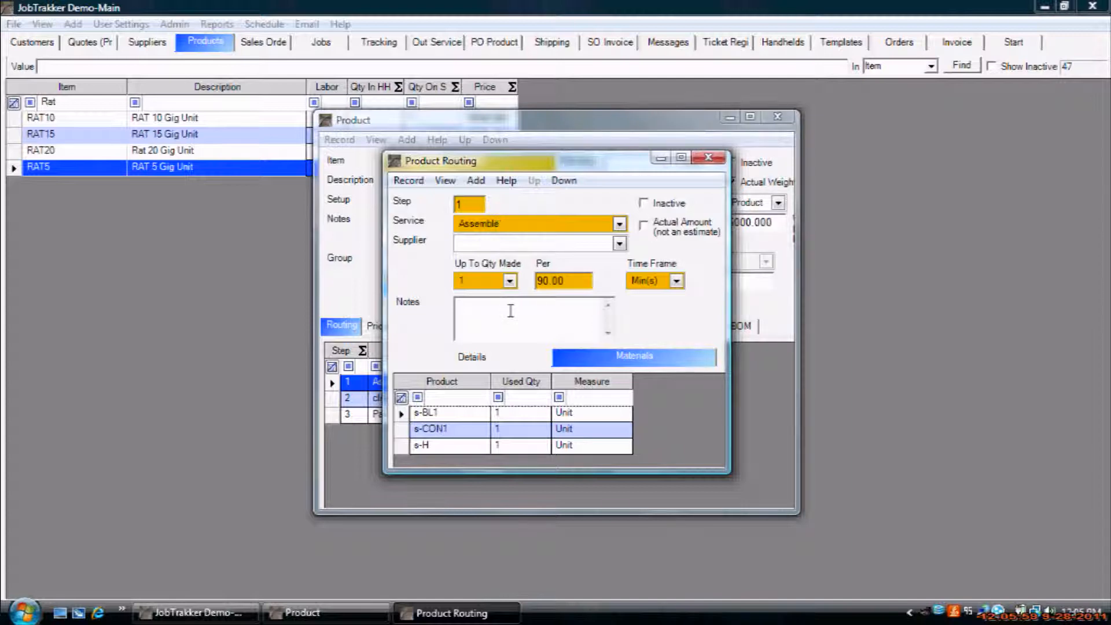
{"action": "left_click", "coordinate": [578, 276]}
{"action": "left_click", "coordinate": [636, 280]}
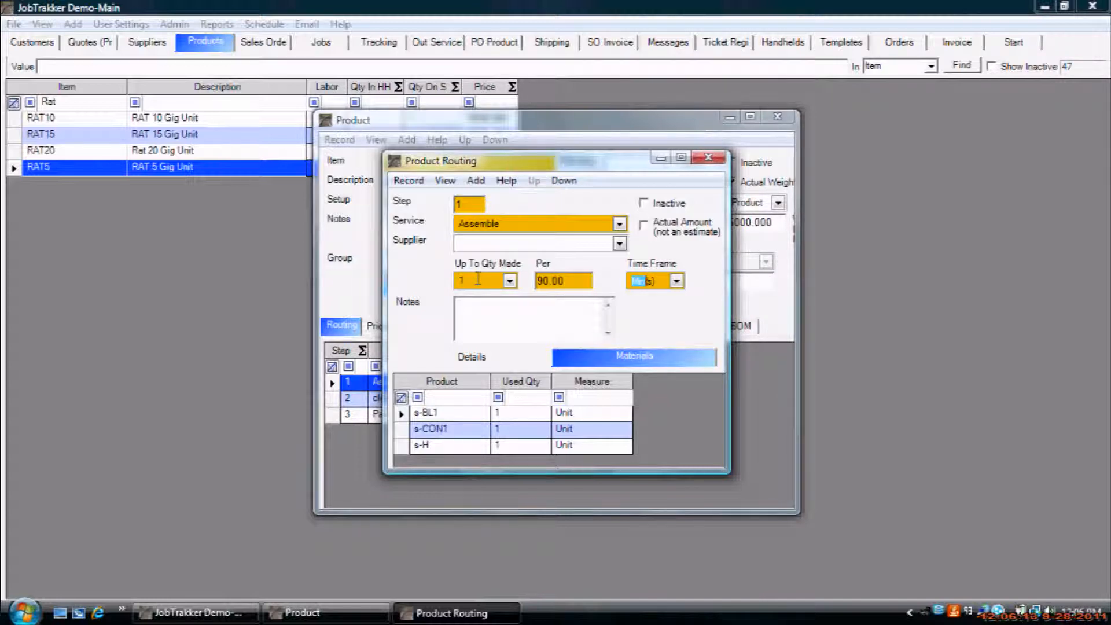
{"action": "left_click", "coordinate": [477, 279]}
{"action": "left_click", "coordinate": [677, 281]}
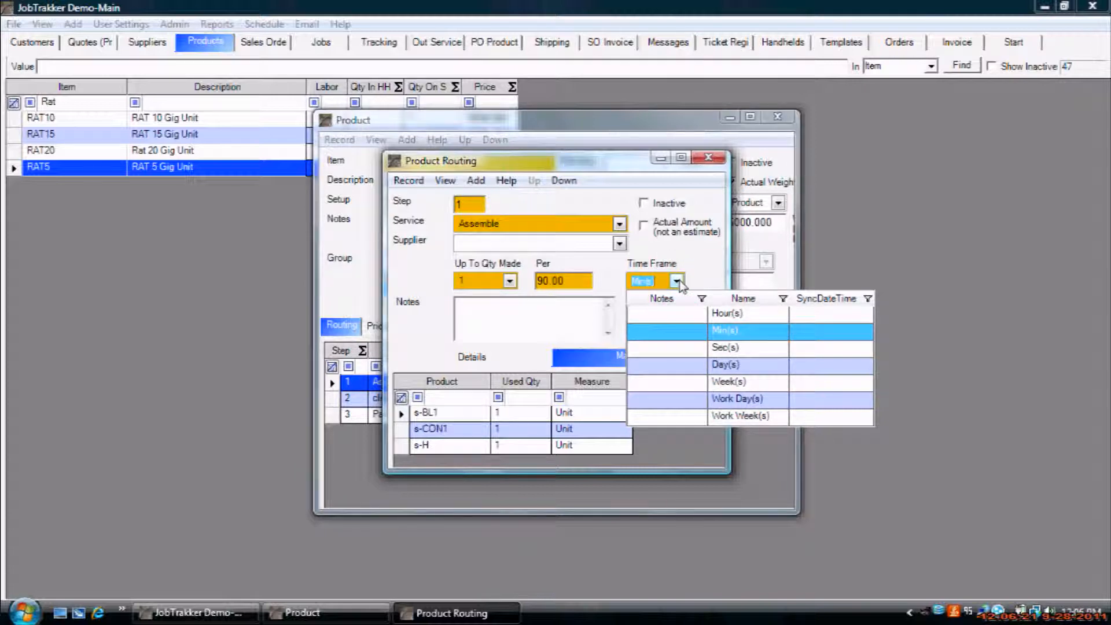
{"action": "left_click", "coordinate": [677, 281]}
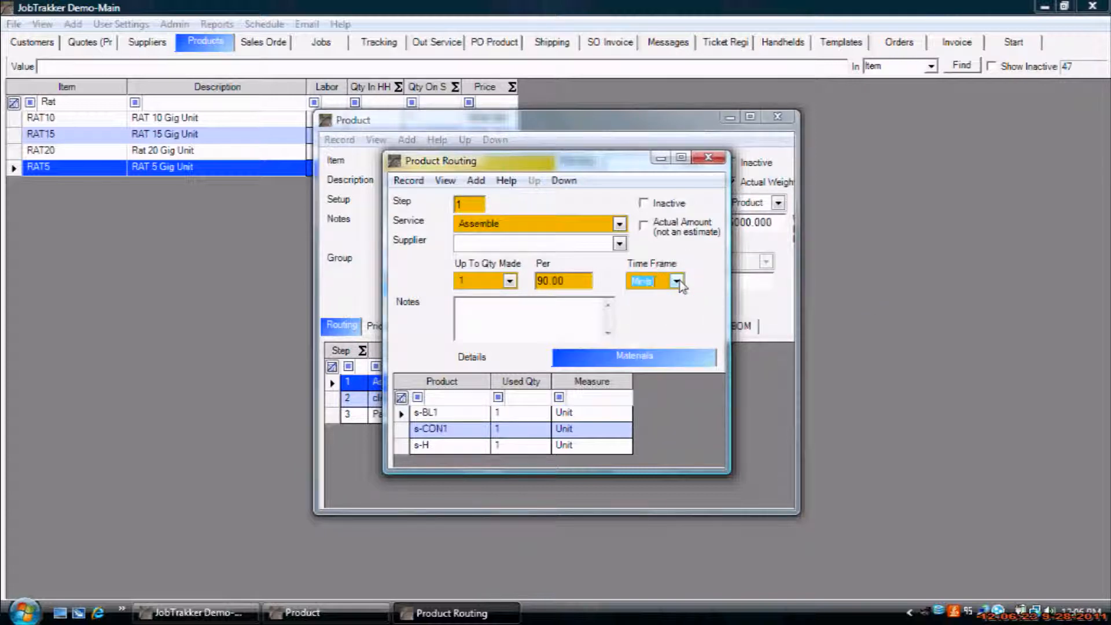
{"action": "left_click", "coordinate": [566, 319]}
{"action": "left_click", "coordinate": [487, 358]}
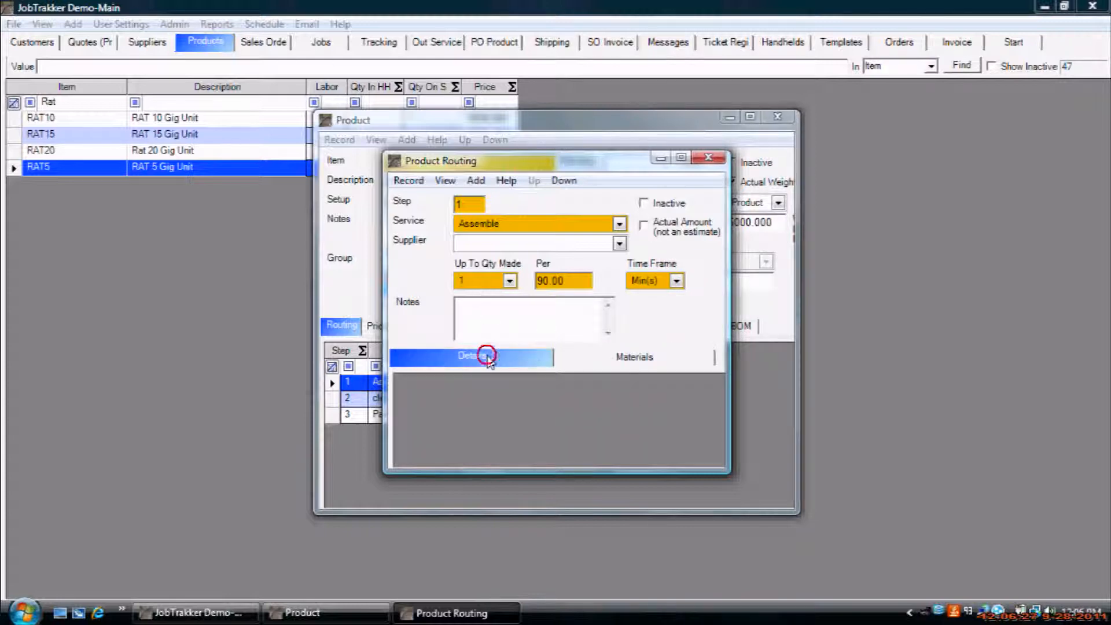
{"action": "left_click", "coordinate": [482, 187]}
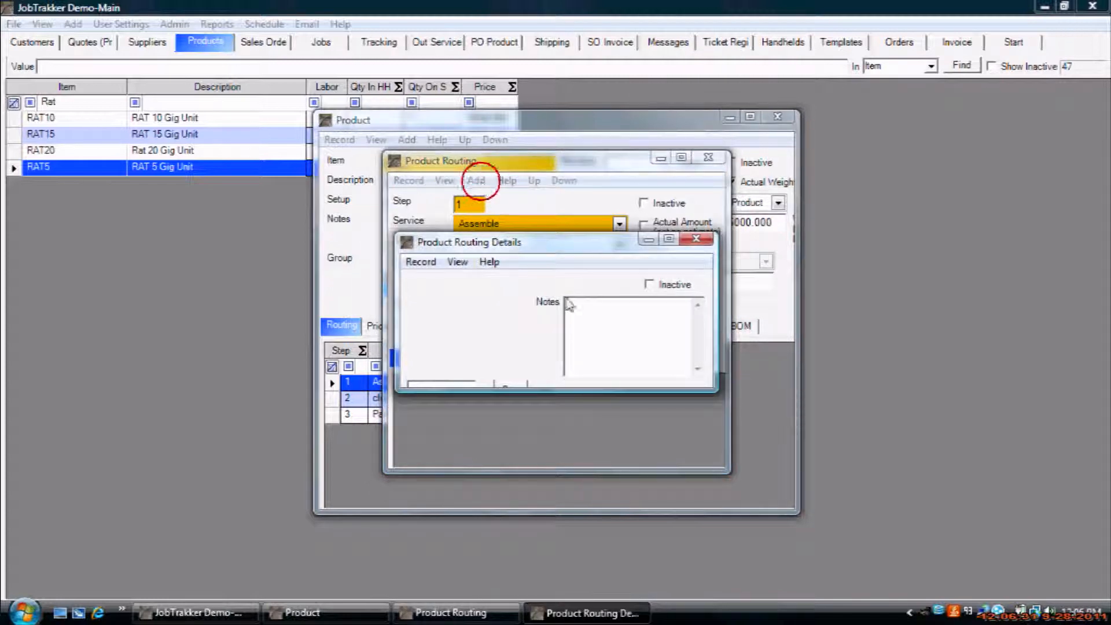
{"action": "left_click", "coordinate": [607, 325]}
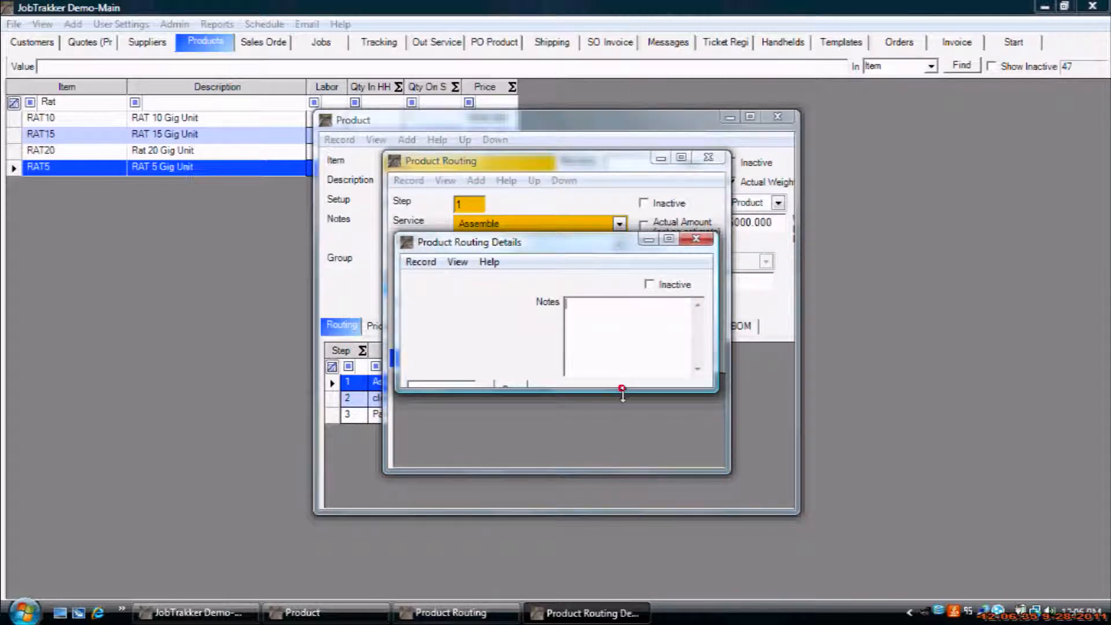
{"action": "left_click_drag", "start_coordinate": [621, 392], "coordinate": [620, 410]}
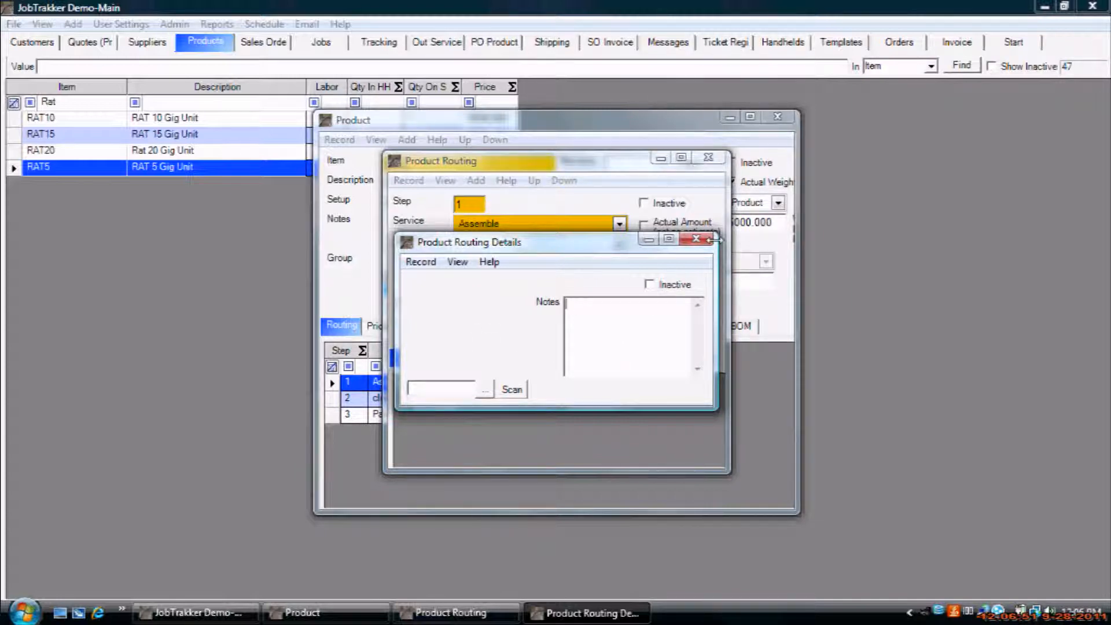
{"action": "left_click", "coordinate": [696, 239]}
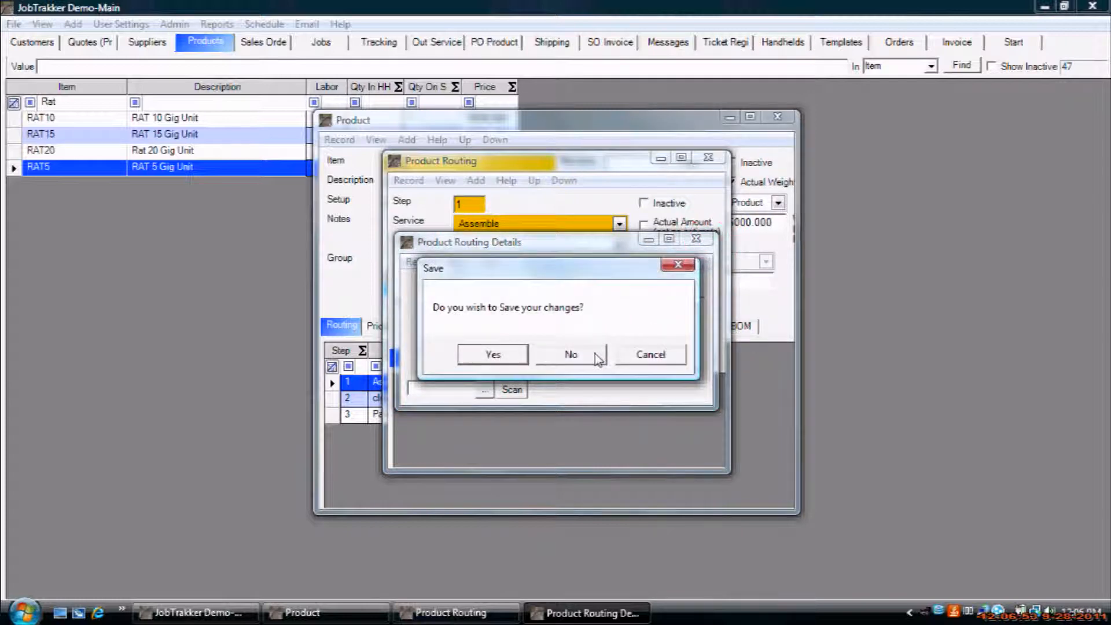
{"action": "left_click", "coordinate": [595, 354]}
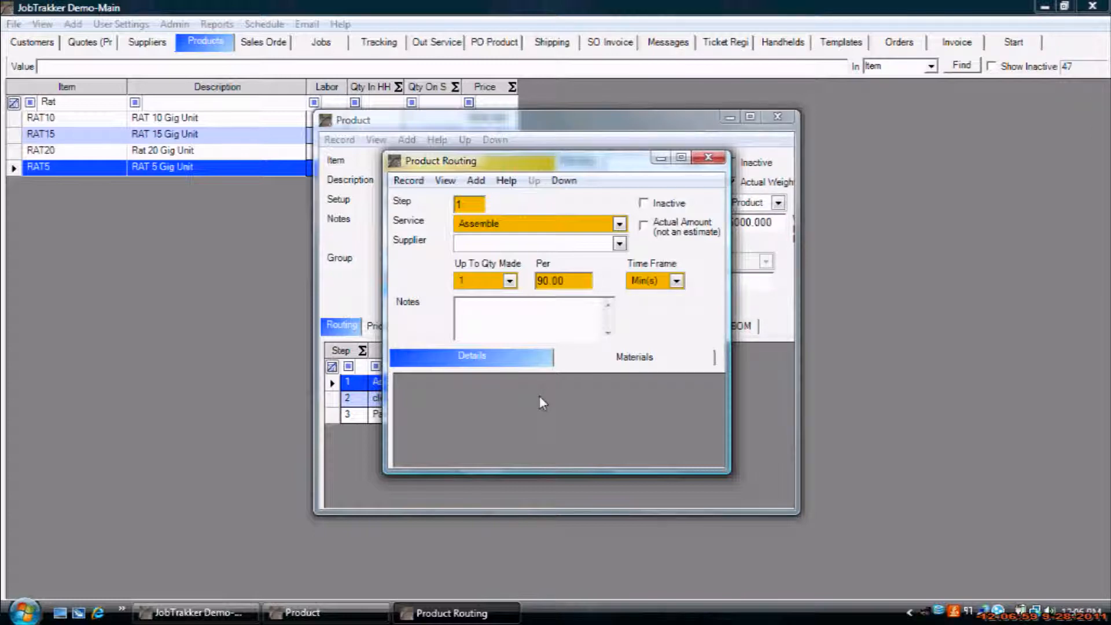
- Review the Assemble step's materials, and the clean step's materials, detail notes and time per quantity made
{"action": "left_click", "coordinate": [614, 356]}
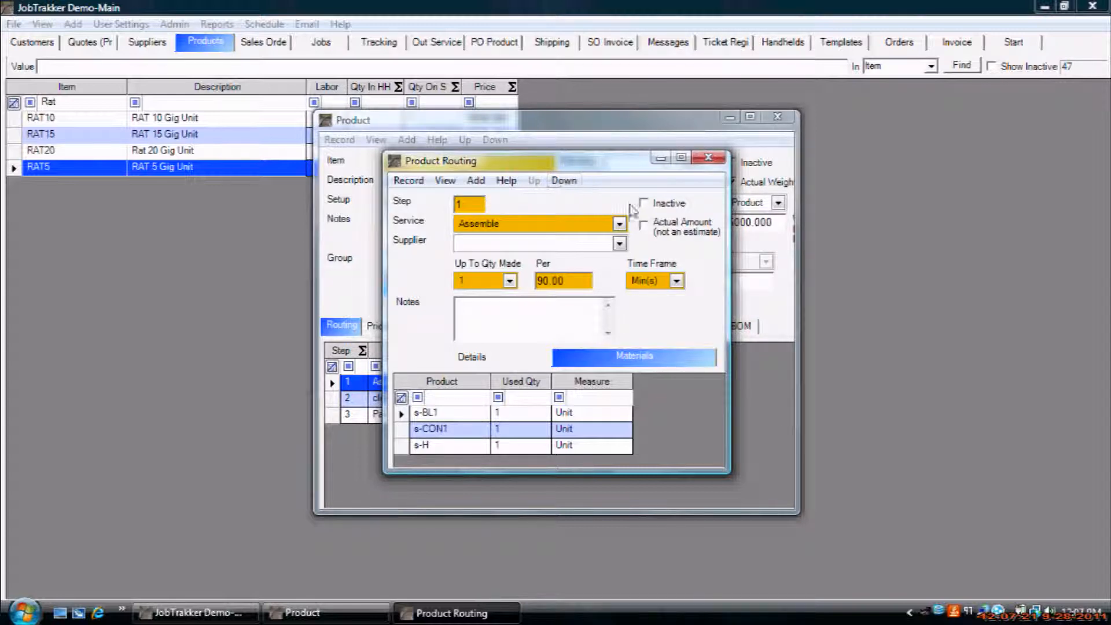
{"action": "left_click", "coordinate": [573, 181]}
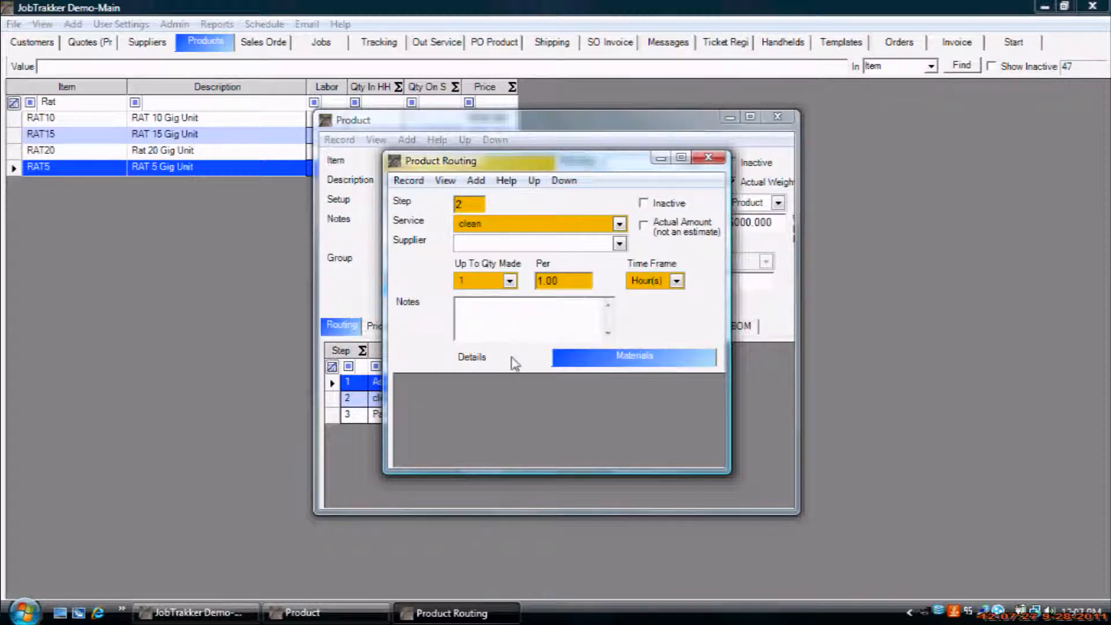
{"action": "left_click", "coordinate": [583, 441]}
{"action": "left_click", "coordinate": [529, 360]}
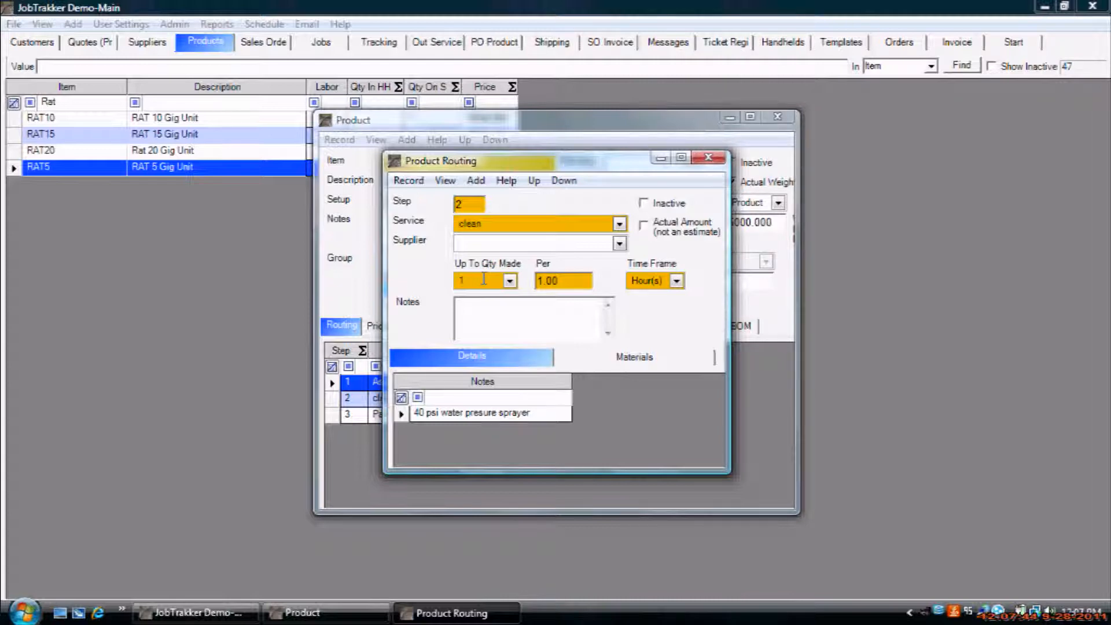
{"action": "left_click", "coordinate": [571, 279]}
{"action": "left_click", "coordinate": [492, 280]}
{"action": "left_click", "coordinate": [561, 281]}
- Go to the Paint routing step and review its notes and available suppliers
{"action": "left_click", "coordinate": [564, 181]}
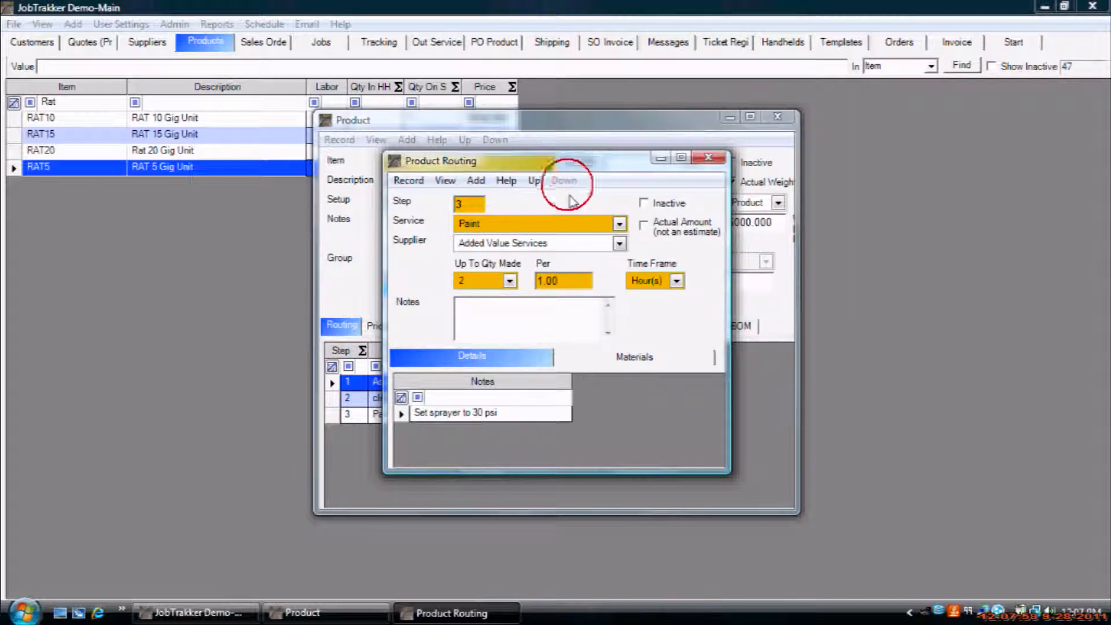
{"action": "left_click", "coordinate": [573, 317]}
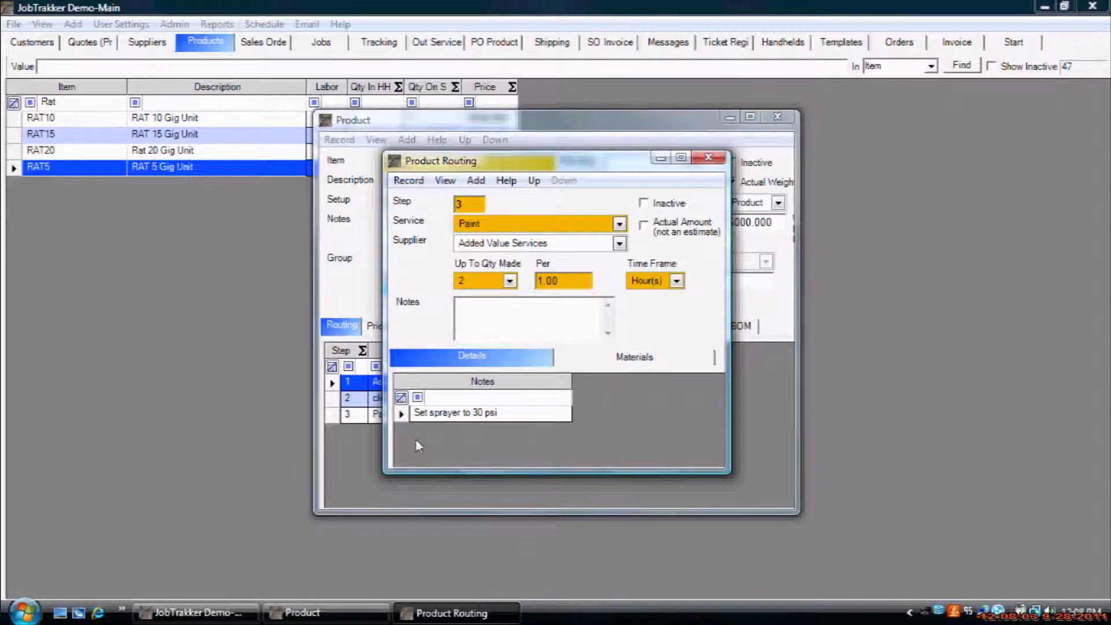
{"action": "left_click", "coordinate": [567, 340]}
{"action": "left_click", "coordinate": [620, 243]}
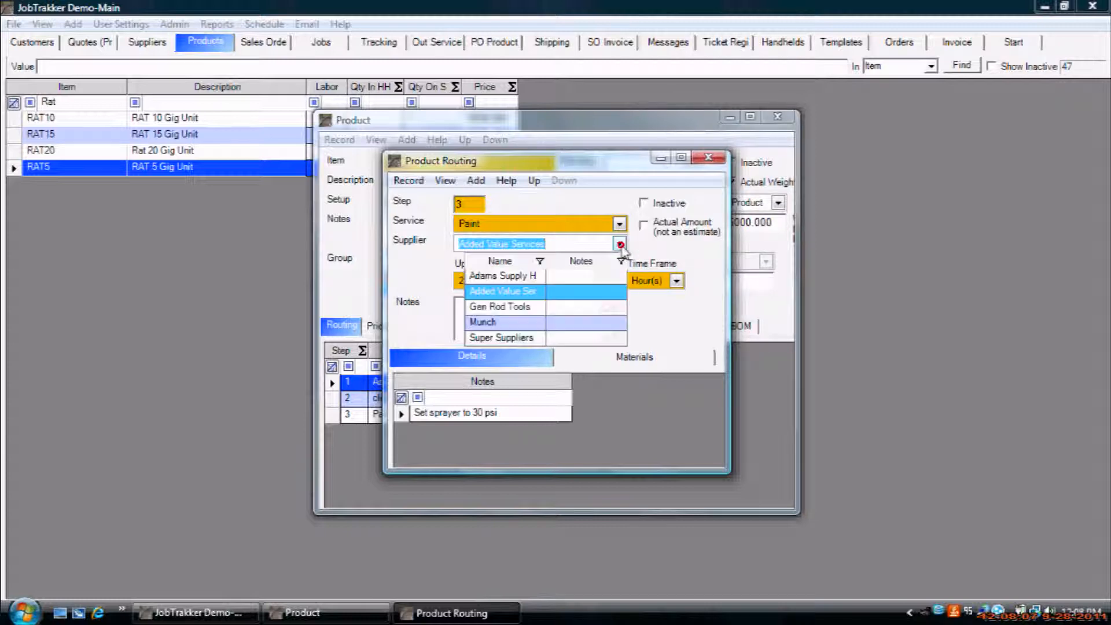
{"action": "left_click", "coordinate": [619, 243]}
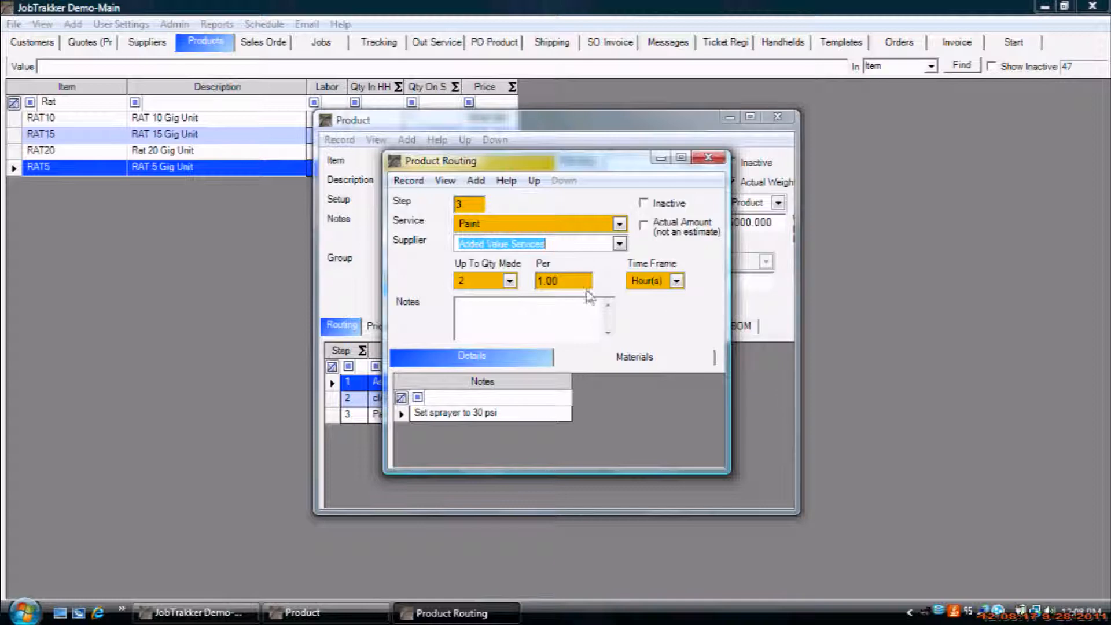
- Set the Paint routing step to up to 100 made per 2 Day(s), and close it with the changes saved
{"action": "left_click", "coordinate": [510, 280]}
{"action": "left_click", "coordinate": [517, 313]}
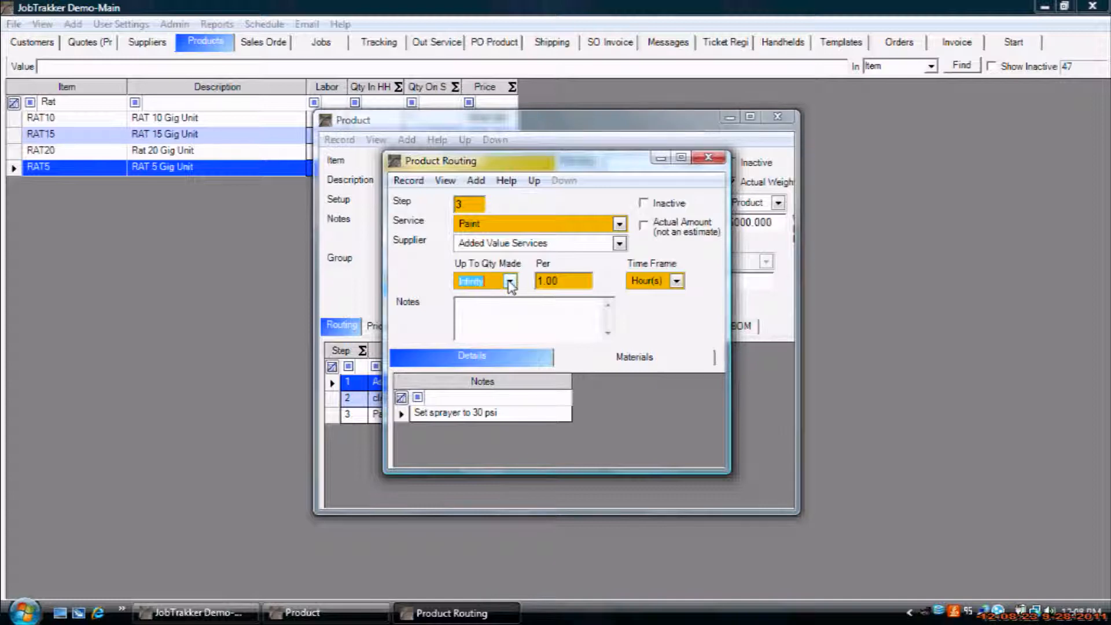
{"action": "type", "text": "100"}
{"action": "left_click", "coordinate": [565, 280]}
{"action": "type", "text": "2"}
{"action": "left_click", "coordinate": [675, 282]}
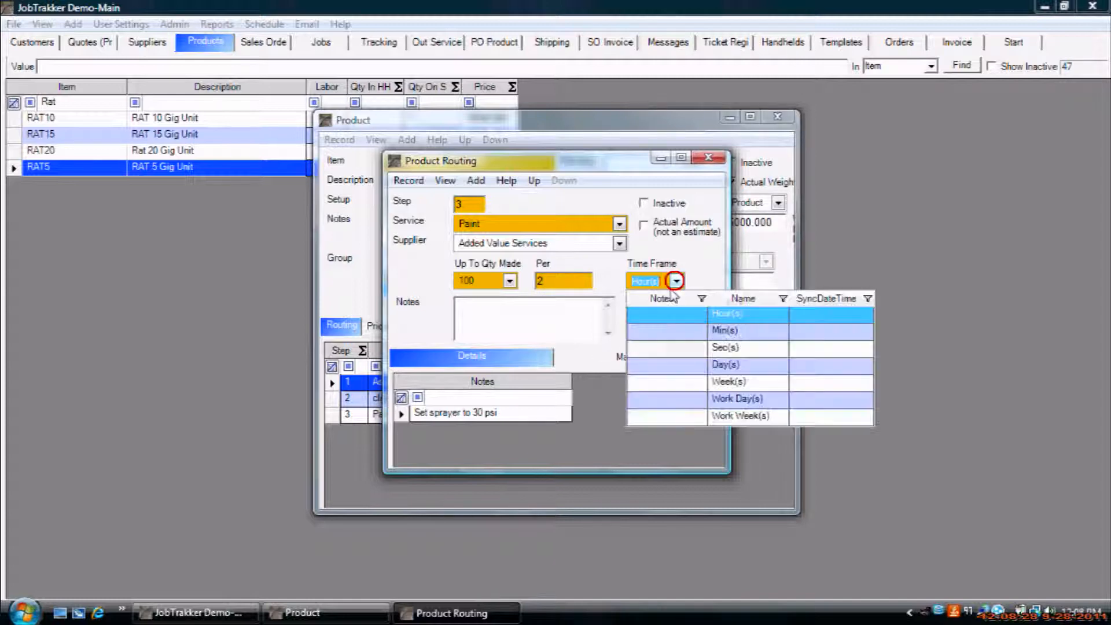
{"action": "left_click", "coordinate": [689, 364]}
{"action": "type", "text": "hd"}
{"action": "left_click", "coordinate": [538, 320]}
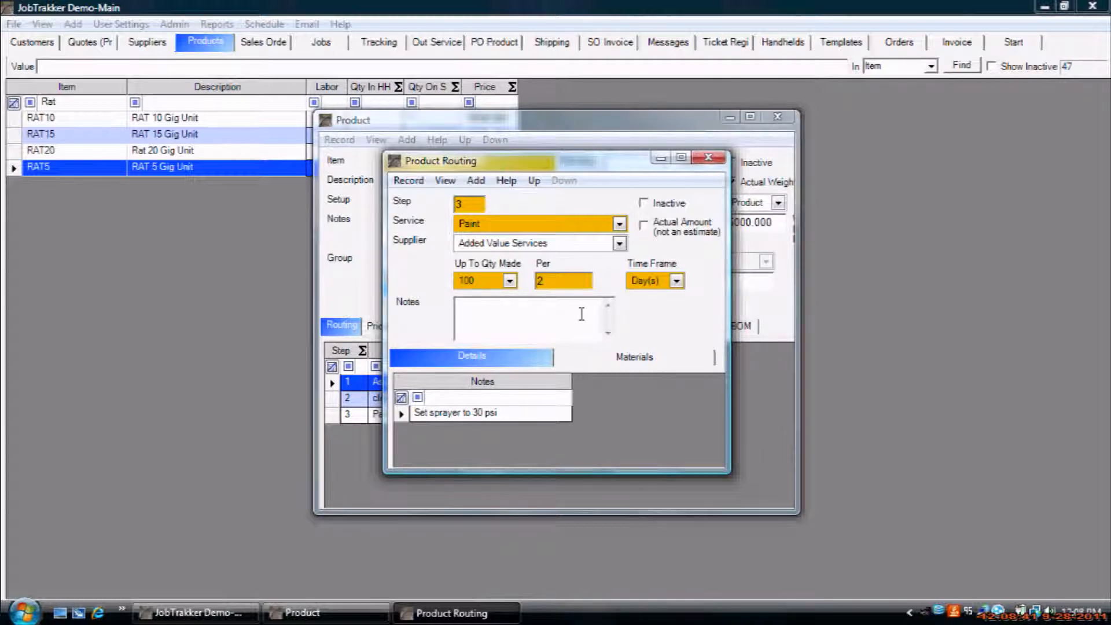
{"action": "left_click", "coordinate": [707, 157]}
{"action": "left_click", "coordinate": [512, 355]}
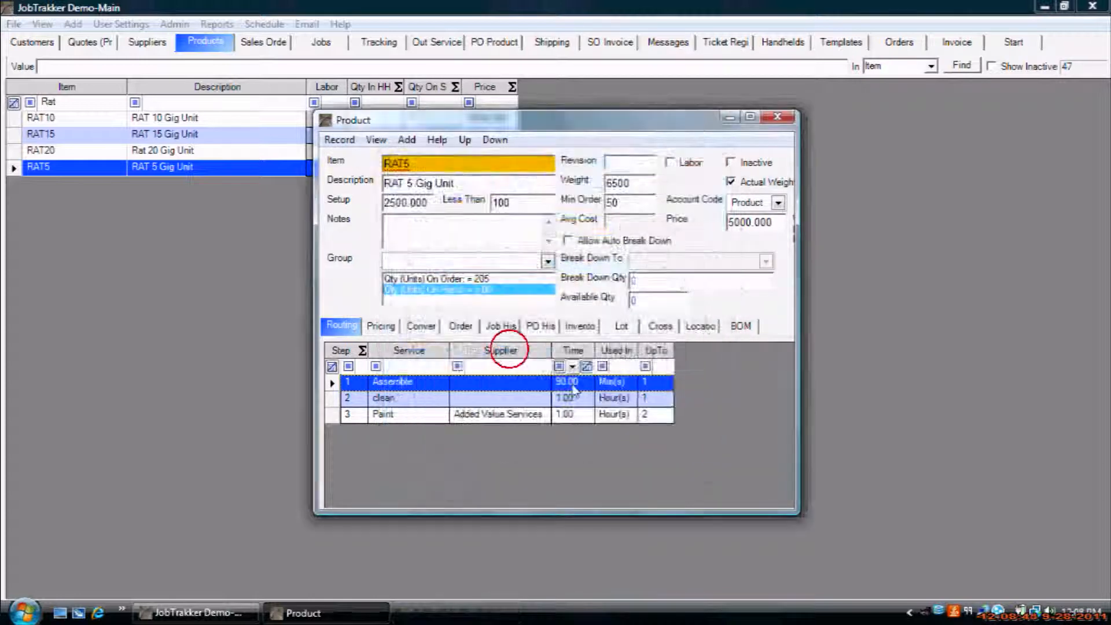